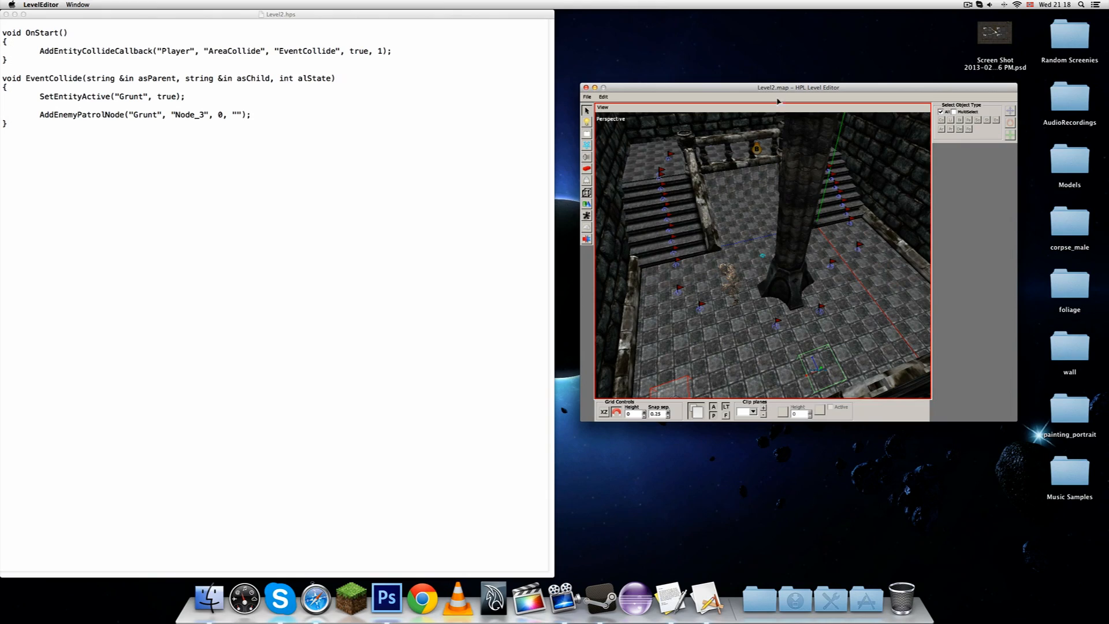
# - Examine the path nodes laid out across the floor, both staircases and the upper landing
pyautogui.keyDown('alt'); pyautogui.moveTo(746, 246); pyautogui.dragTo(793, 269); pyautogui.keyUp('alt')
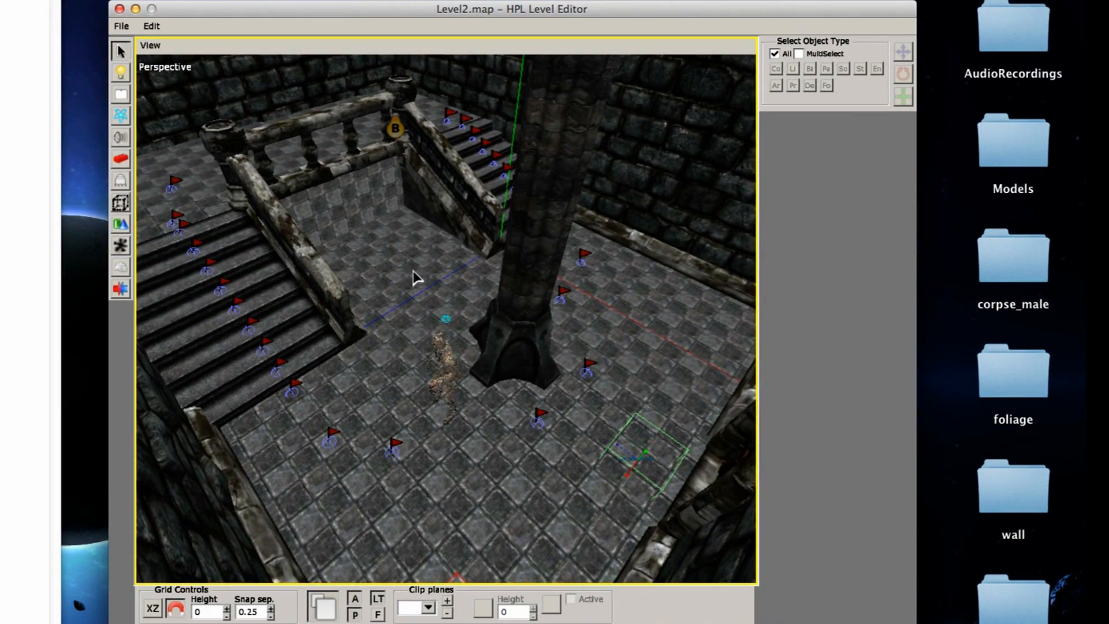
pyautogui.keyDown('alt'); pyautogui.moveTo(416, 278); pyautogui.dragTo(438, 366); pyautogui.keyUp('alt')
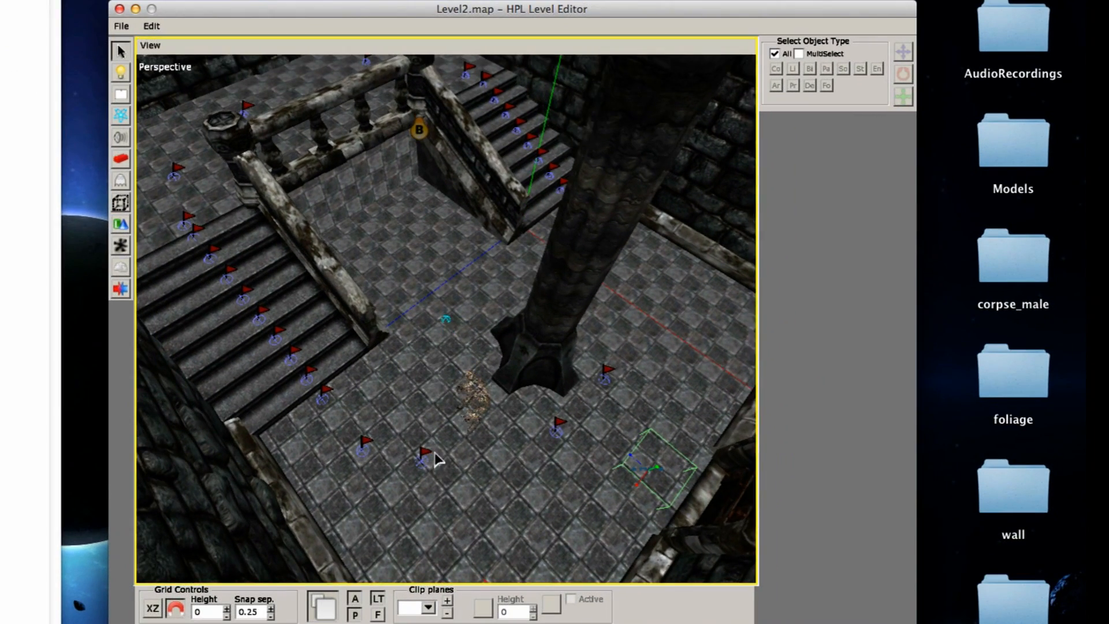
pyautogui.keyDown('alt'); pyautogui.moveTo(438, 459); pyautogui.dragTo(419, 456); pyautogui.keyUp('alt')
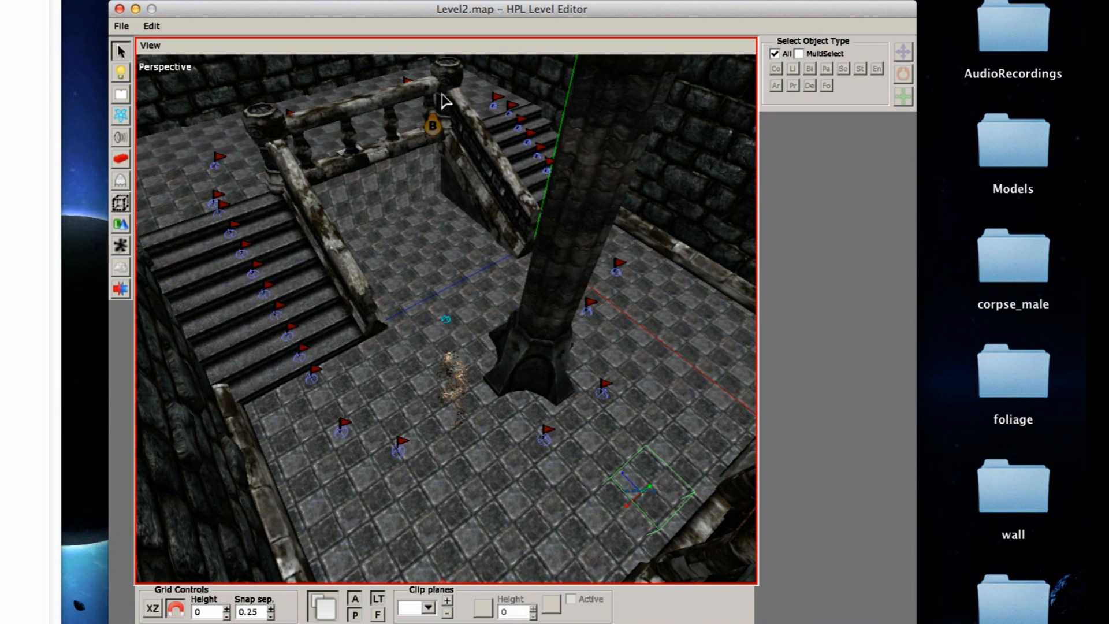
pyautogui.press('alt')
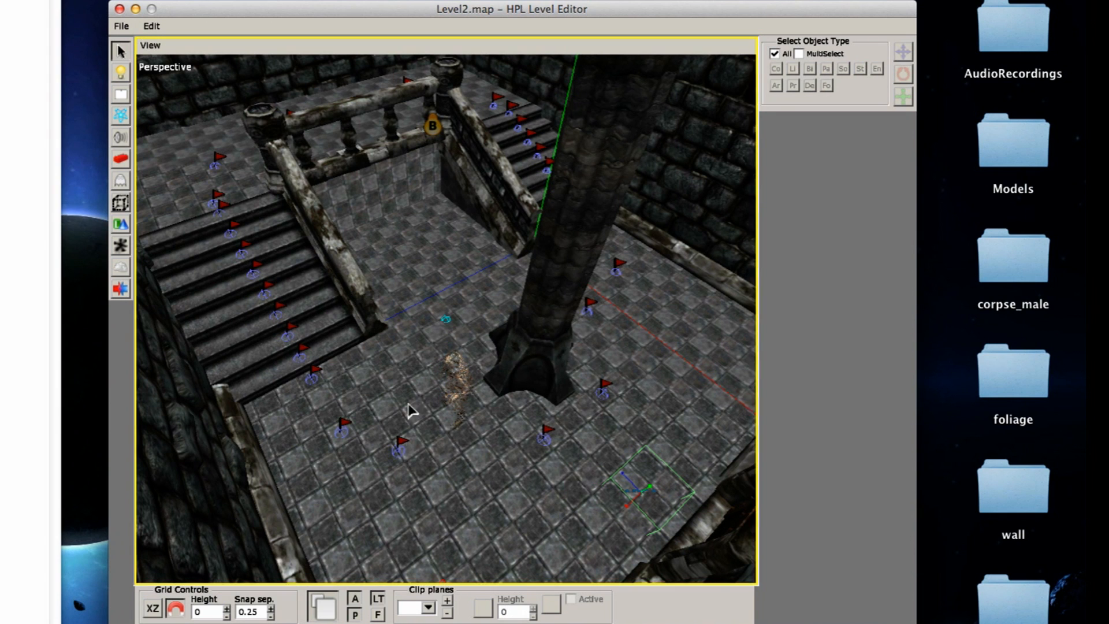
pyautogui.keyDown('alt'); pyautogui.moveTo(409, 410); pyautogui.dragTo(442, 347); pyautogui.keyUp('alt')
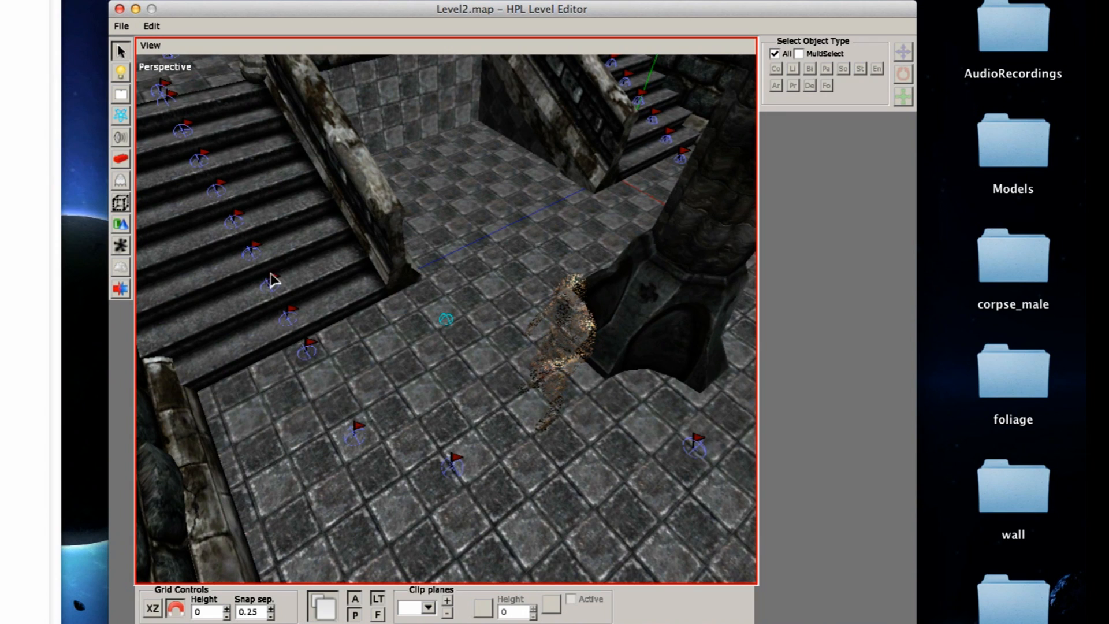
pyautogui.keyDown('alt'); pyautogui.moveTo(304, 320); pyautogui.dragTo(456, 346); pyautogui.keyUp('alt')
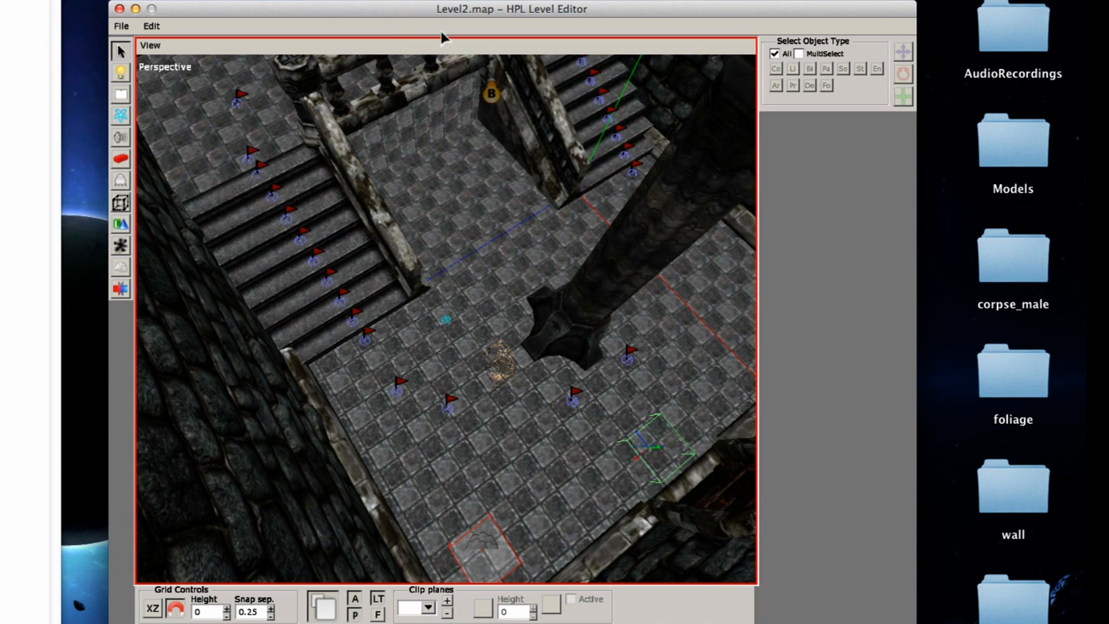
pyautogui.keyDown('alt'); pyautogui.moveTo(331, 222); pyautogui.dragTo(345, 234, button='middle'); pyautogui.keyUp('alt')
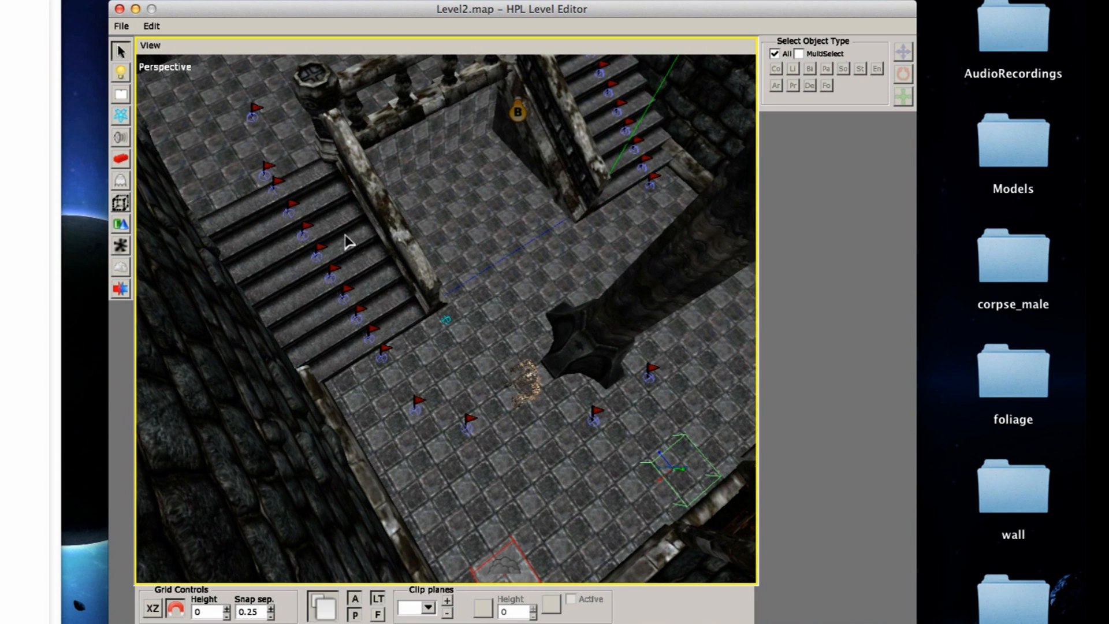
# - Check the names of the path nodes at the foot and the top of the staircase beside the stone wall
pyautogui.click(382, 360)
pyautogui.click(265, 176)
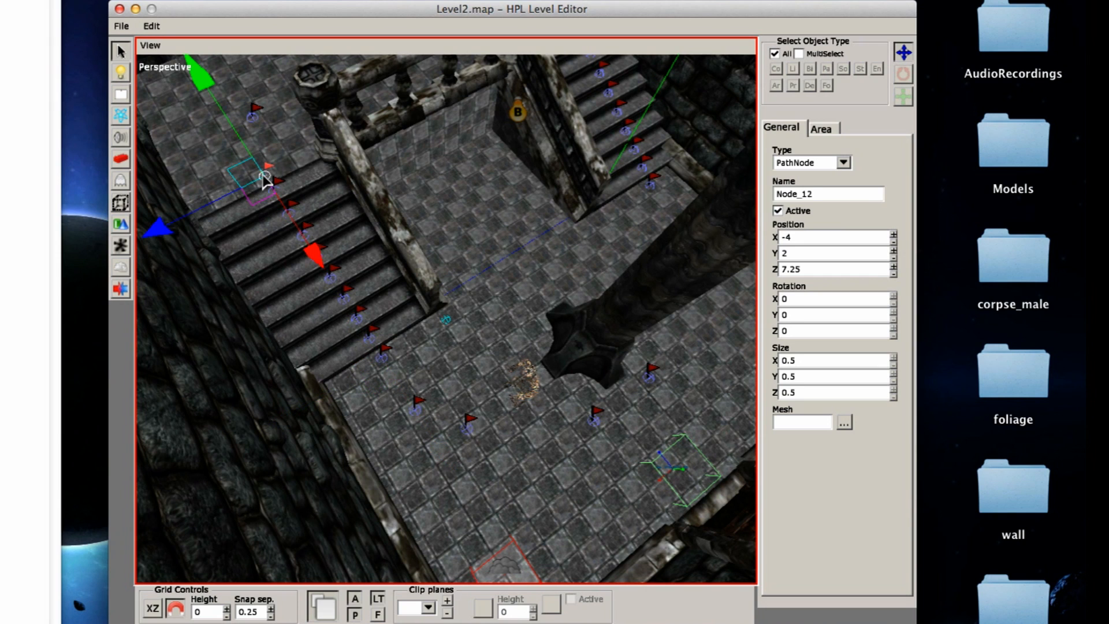
pyautogui.click(381, 363)
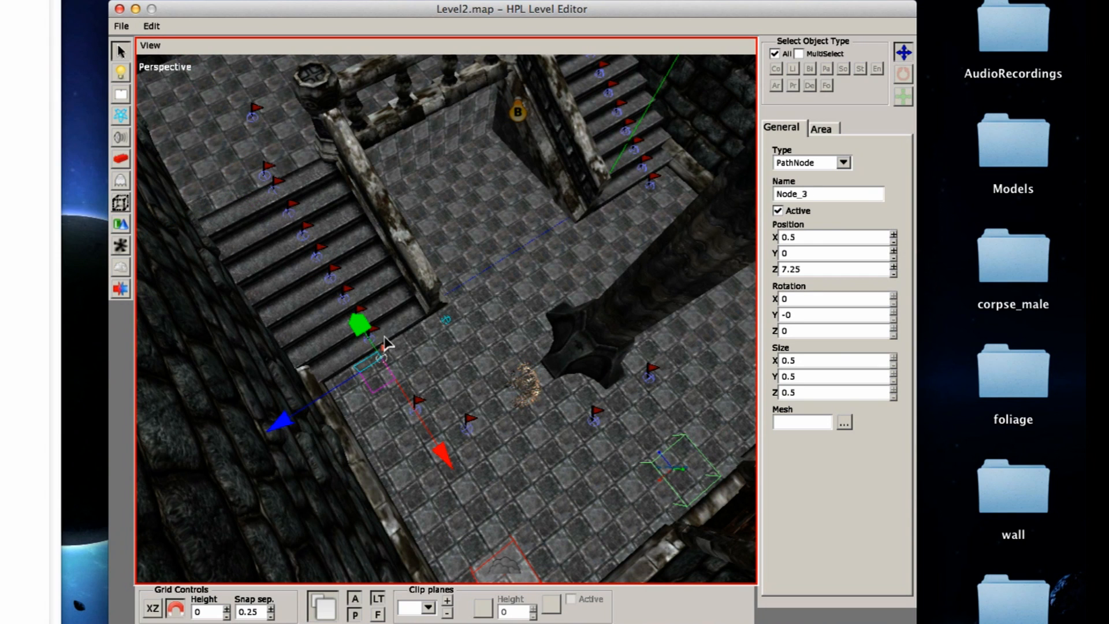
pyautogui.moveTo(603, 155); pyautogui.dragTo(513, 256, button='middle')
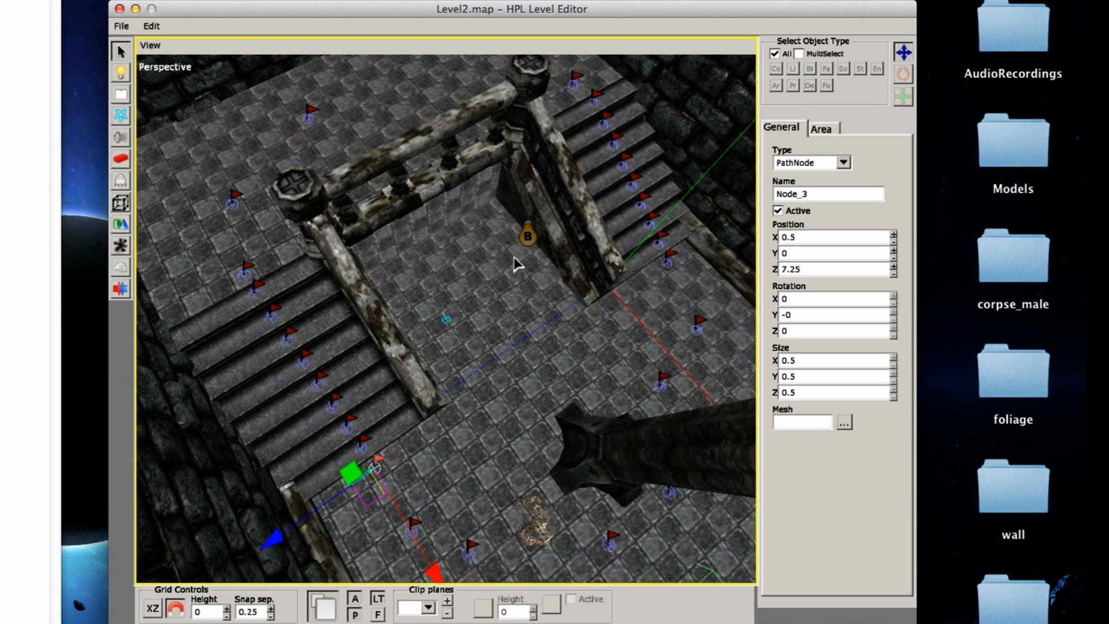
pyautogui.click(245, 275)
pyautogui.click(462, 351)
# - Inspect the patrol route up the stairs and the name of the path node on the landing just beyond the top step
pyautogui.moveTo(460, 398); pyautogui.dragTo(456, 370, button='middle')
pyautogui.scroll(3, 453, 319)
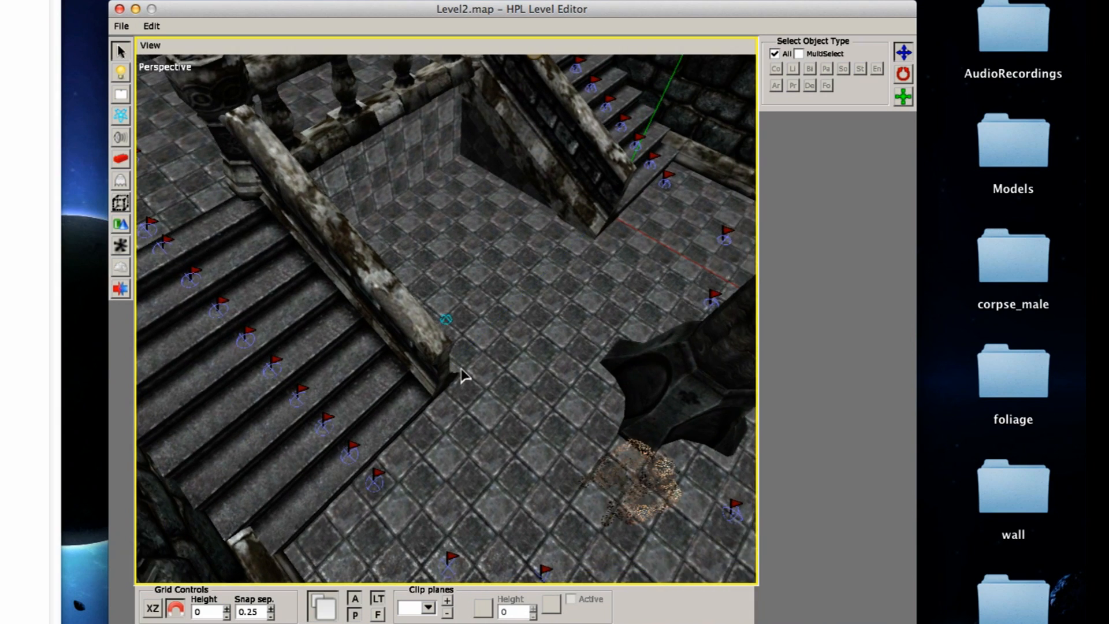
pyautogui.scroll(-3, 454, 365)
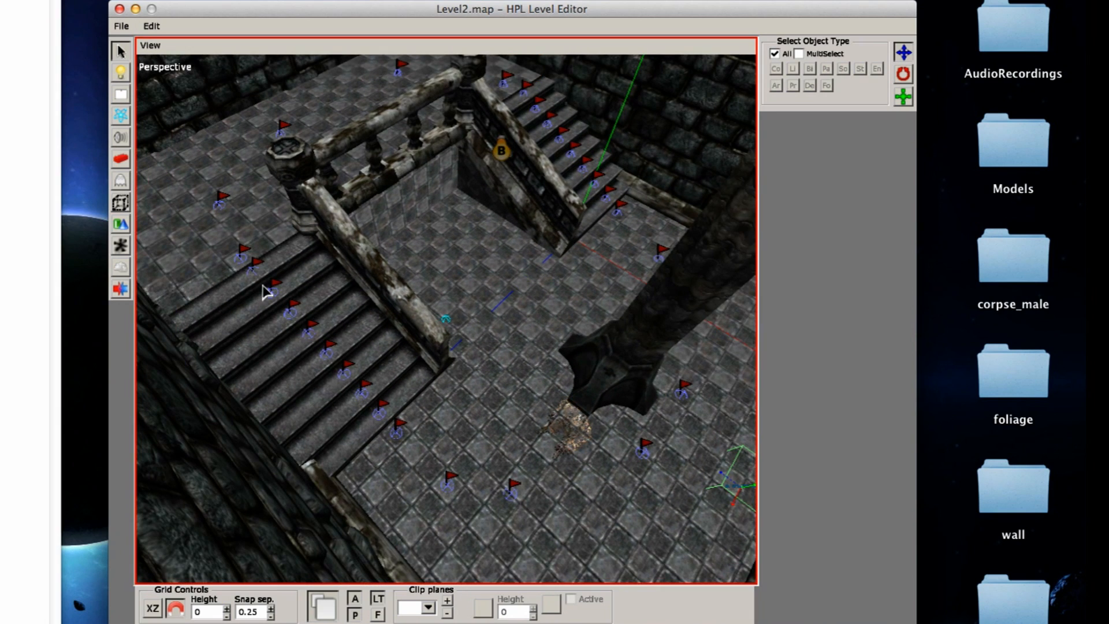
pyautogui.keyDown('alt'); pyautogui.moveTo(458, 453); pyautogui.dragTo(413, 435, button='middle'); pyautogui.keyUp('alt')
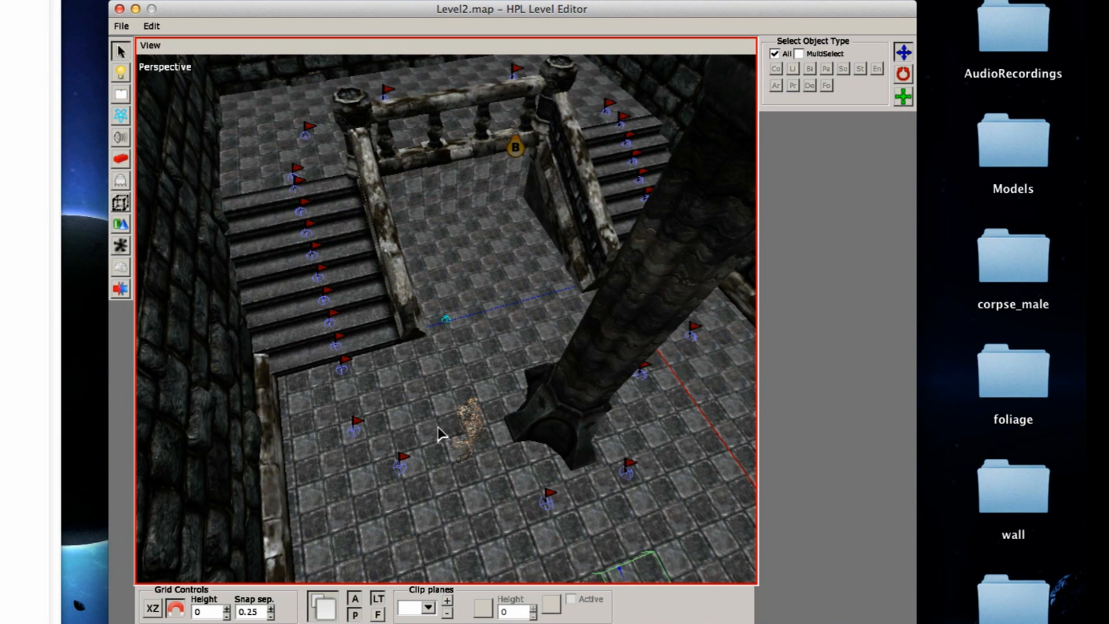
pyautogui.keyDown('alt'); pyautogui.moveTo(440, 389); pyautogui.dragTo(408, 398, button='middle'); pyautogui.keyUp('alt')
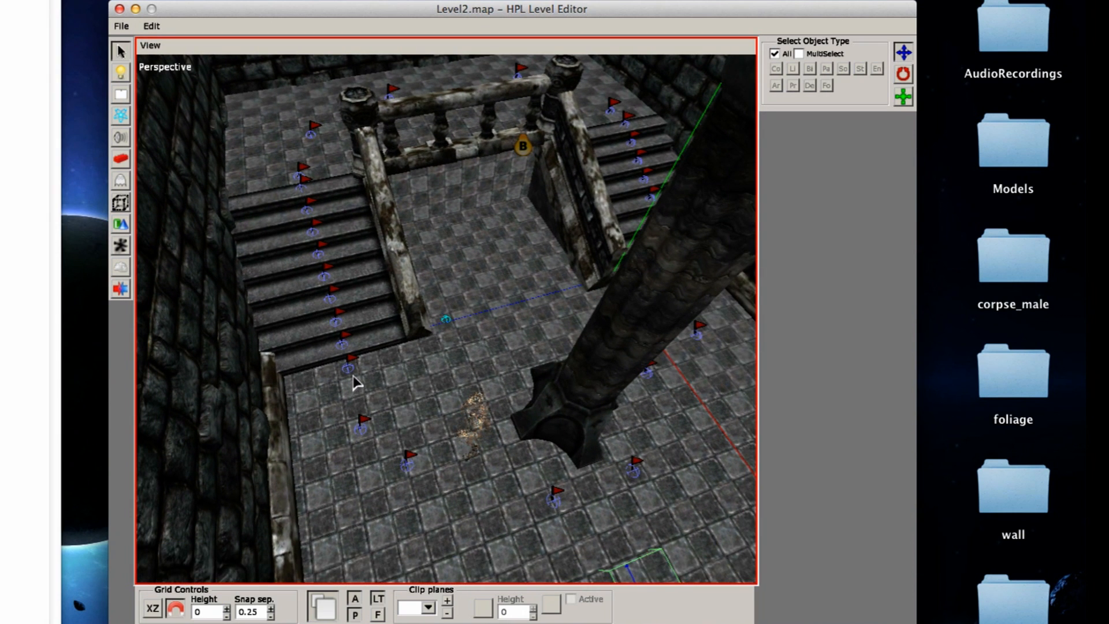
pyautogui.keyDown('alt'); pyautogui.moveTo(357, 383); pyautogui.dragTo(434, 408, button='middle'); pyautogui.keyUp('alt')
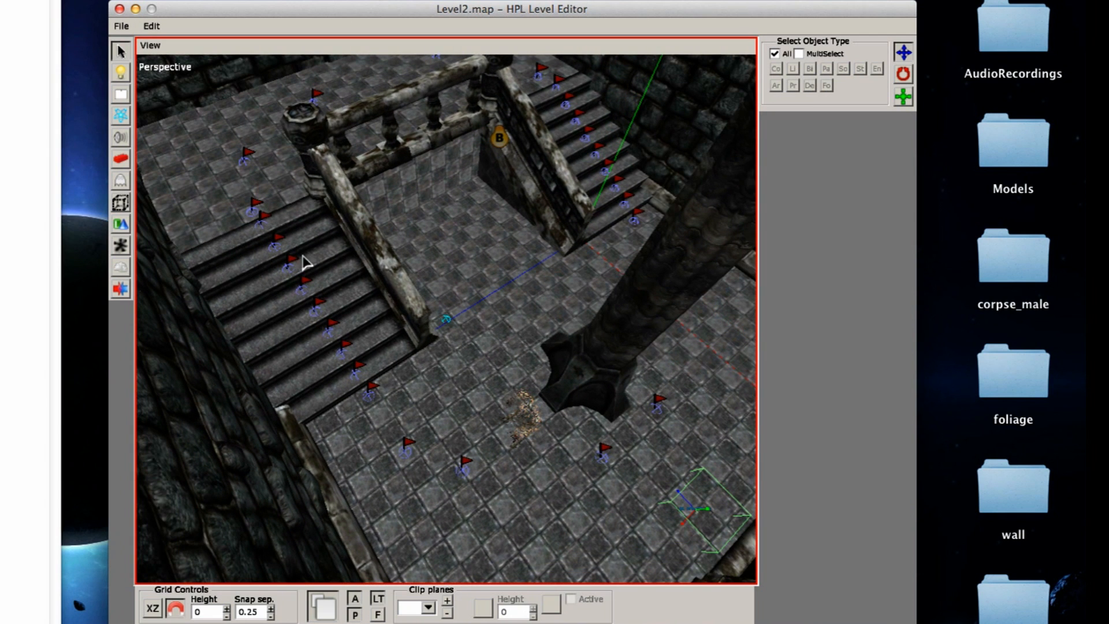
pyautogui.click(355, 397)
pyautogui.click(246, 168)
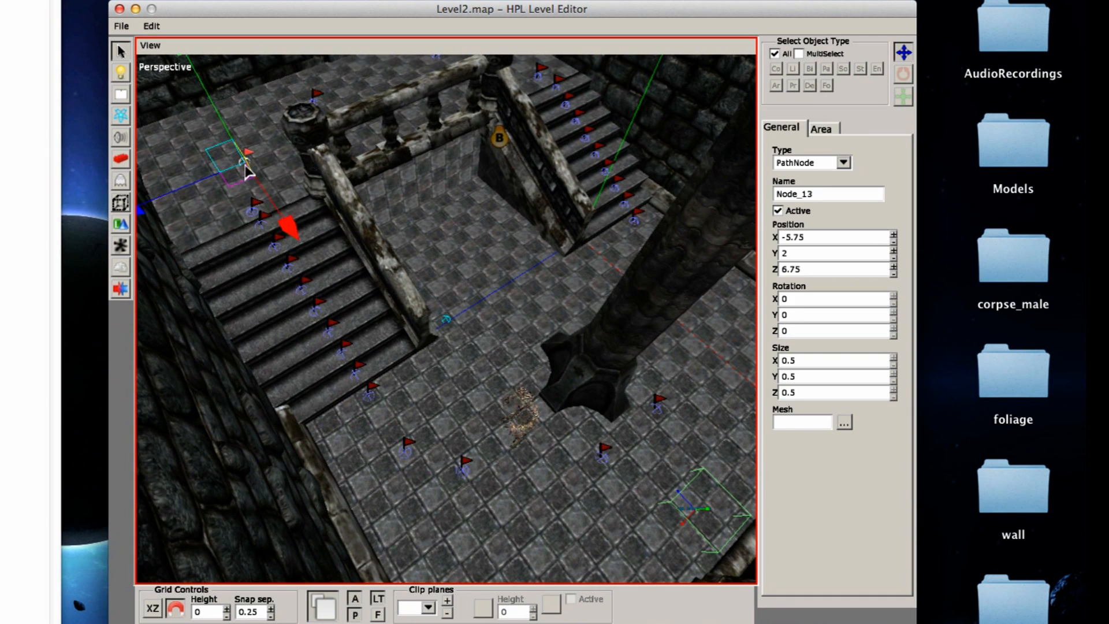
pyautogui.keyDown('alt'); pyautogui.moveTo(246, 168); pyautogui.dragTo(500, 185, button='middle'); pyautogui.keyUp('alt')
pyautogui.keyDown('alt'); pyautogui.moveTo(564, 168); pyautogui.dragTo(475, 422, button='middle'); pyautogui.keyUp('alt')
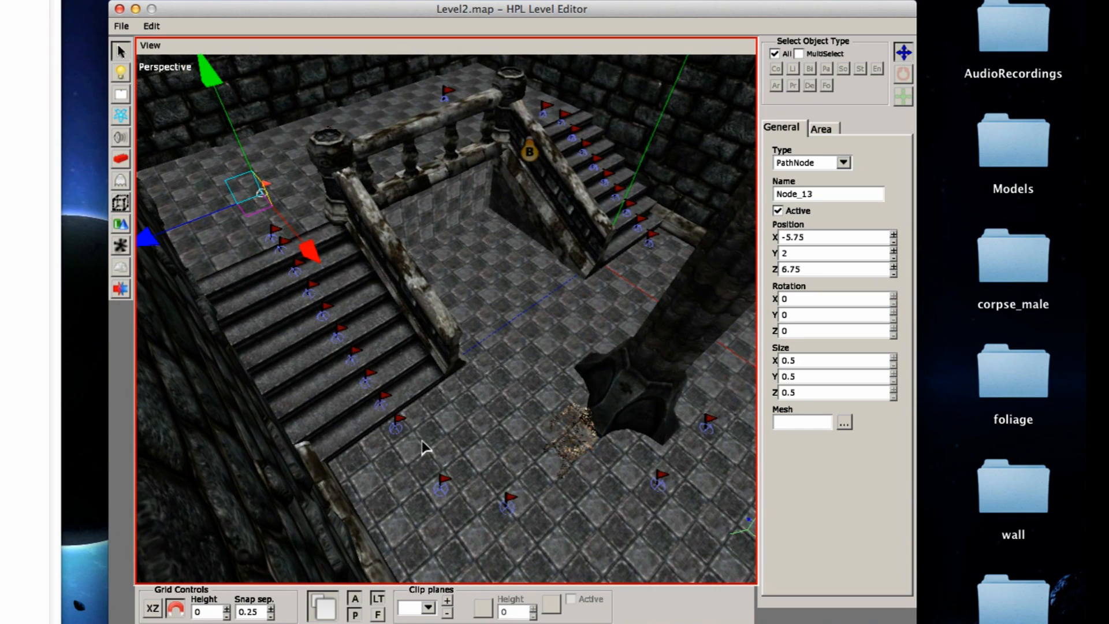
pyautogui.keyDown('alt'); pyautogui.moveTo(422, 446); pyautogui.dragTo(451, 301, button='middle'); pyautogui.keyUp('alt')
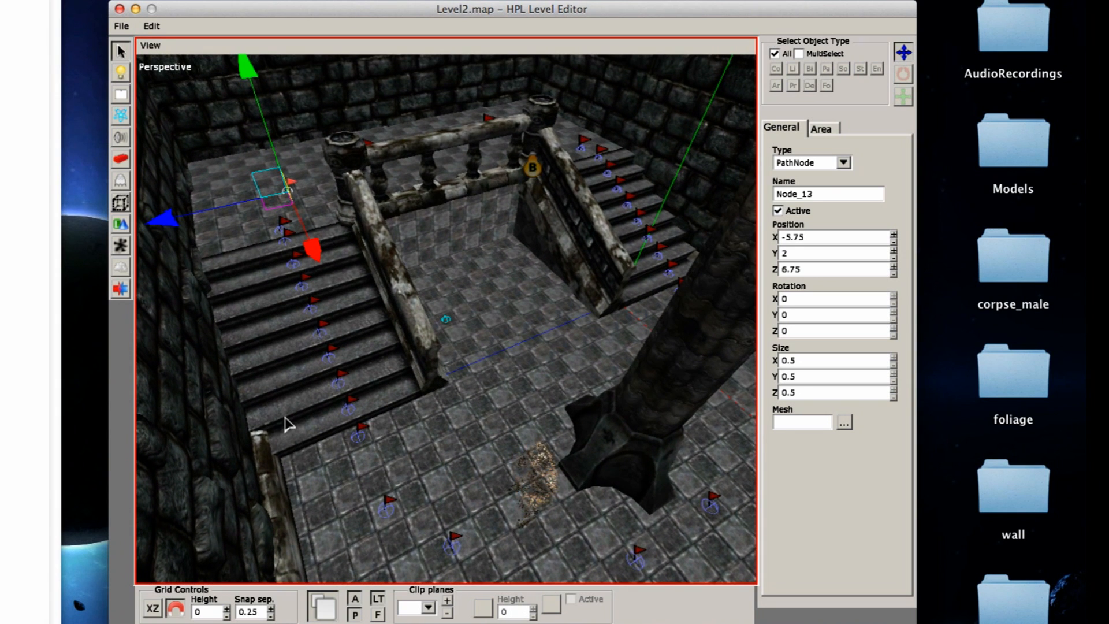
pyautogui.keyDown('alt'); pyautogui.moveTo(357, 234); pyautogui.dragTo(371, 317, button='middle'); pyautogui.keyUp('alt')
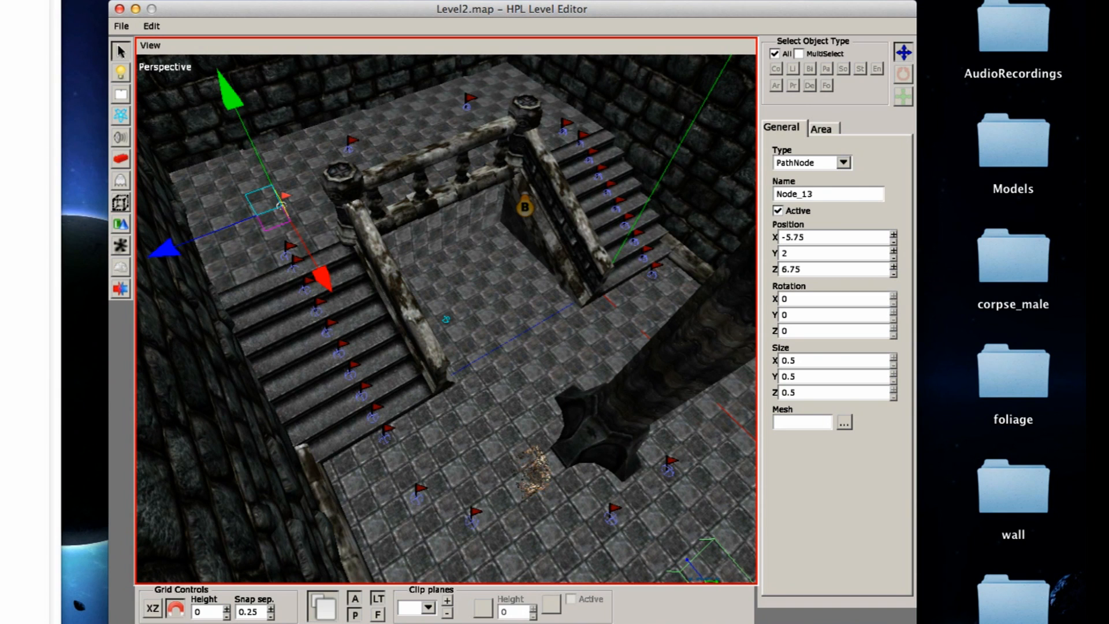
# - Review the AddEnemyPatrolNode line in the Level2.hps script against the path node at the foot of the stairs
pyautogui.click(453, 324)
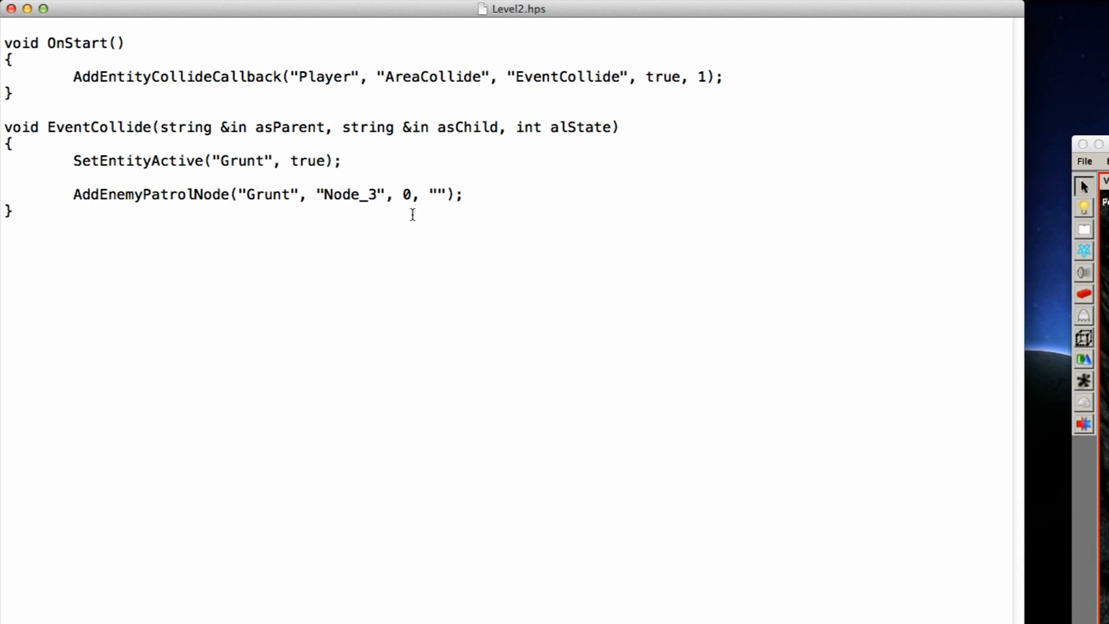
pyautogui.moveTo(465, 195); pyautogui.dragTo(116, 194)
pyautogui.click(281, 186)
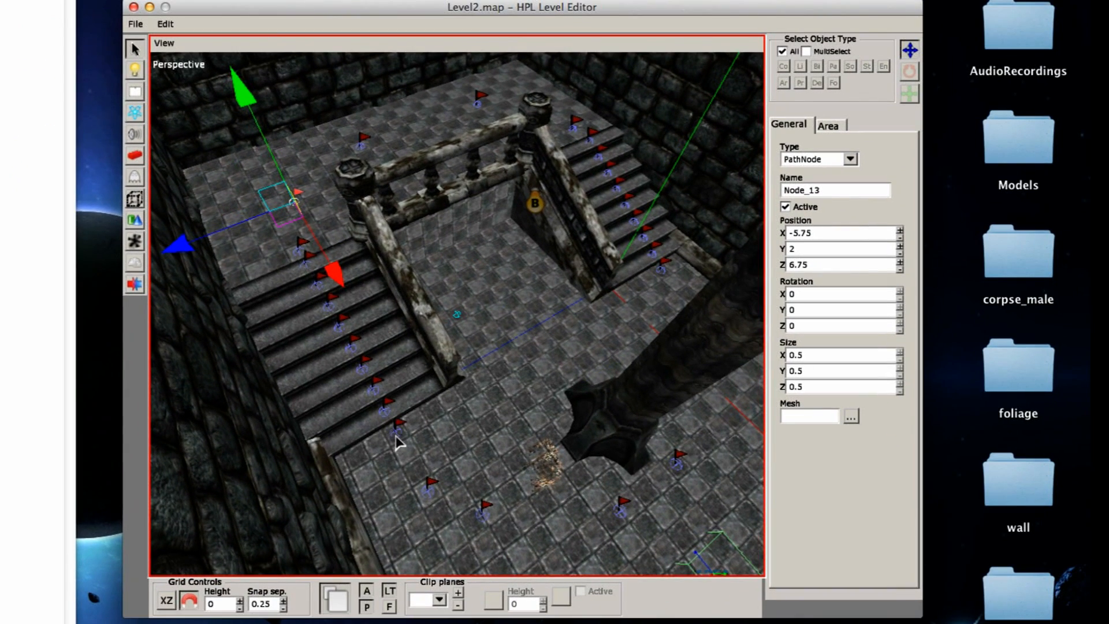
pyautogui.click(398, 438)
pyautogui.click(432, 442)
pyautogui.click(435, 440)
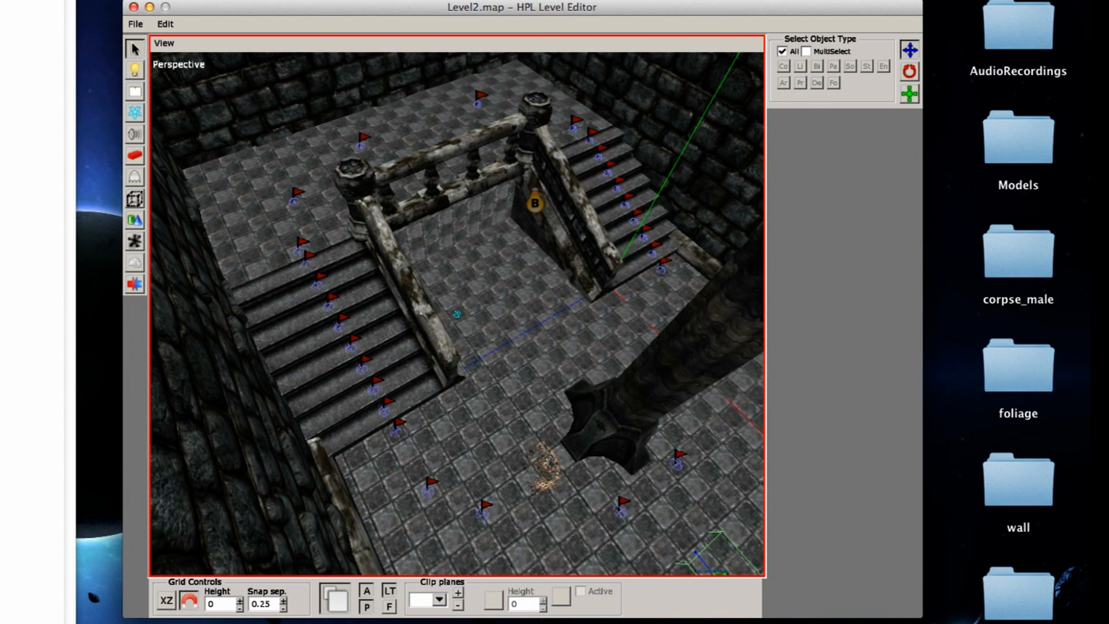
pyautogui.click(357, 188)
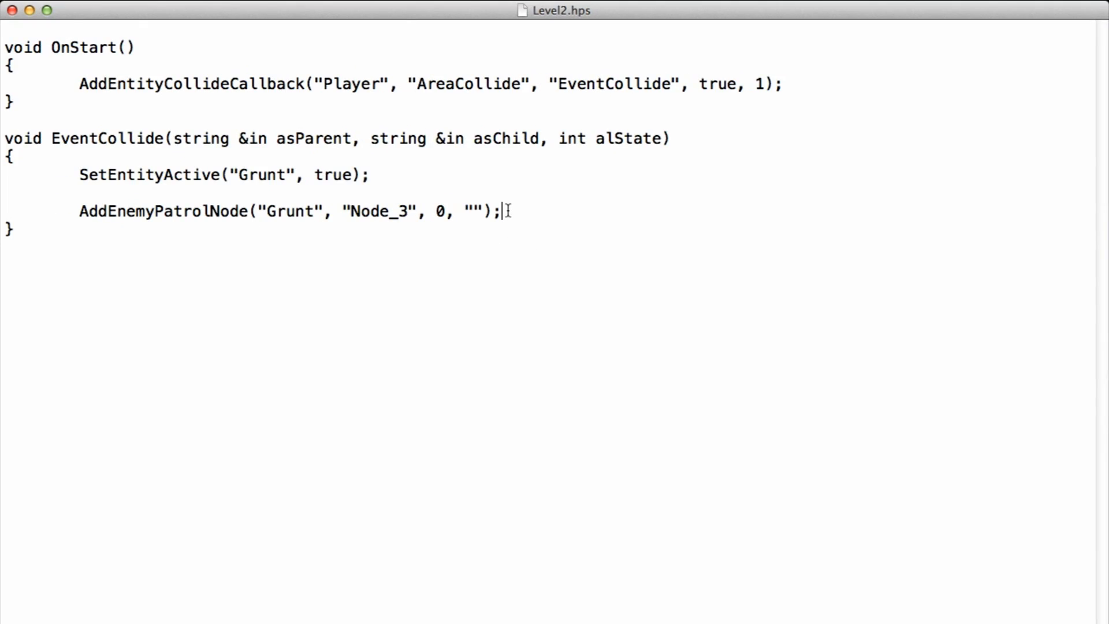
# - Set the wait time in the Node_3 AddEnemyPatrolNode call to 0.001f
pyautogui.click(451, 213)
pyautogui.doubleClick(442, 212)
pyautogui.doubleClick(442, 211)
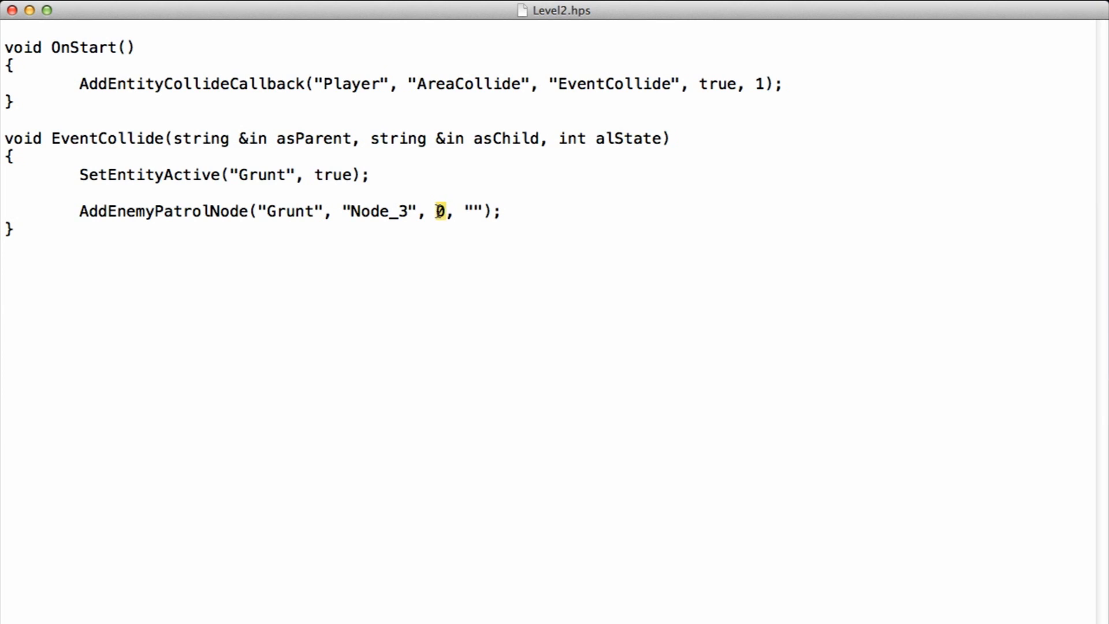
pyautogui.doubleClick(440, 211)
pyautogui.write('.00')
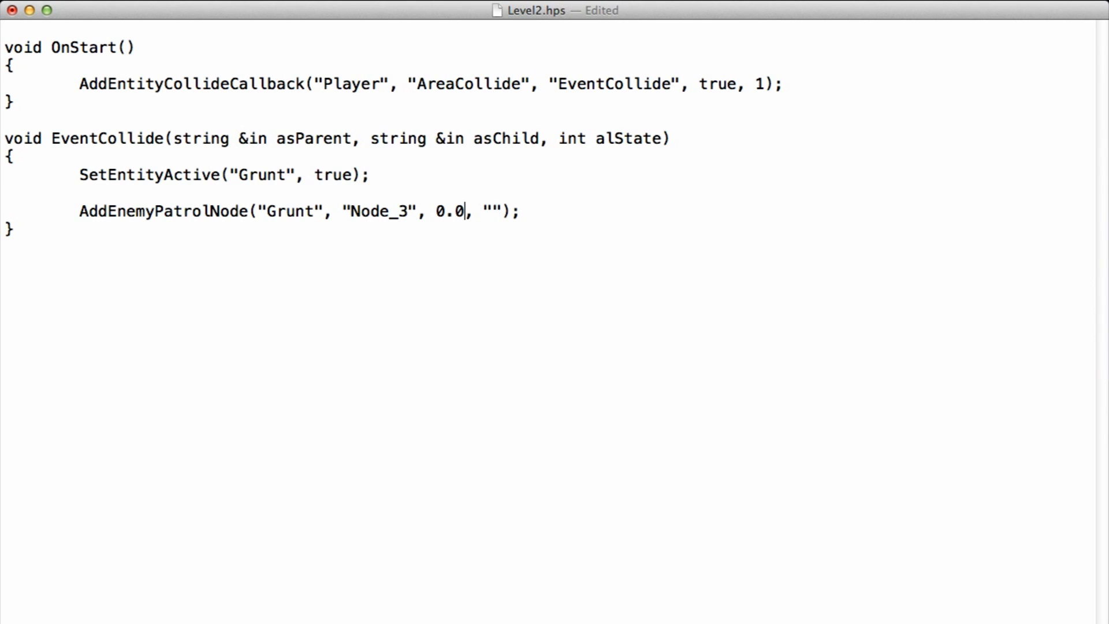
pyautogui.write('1')
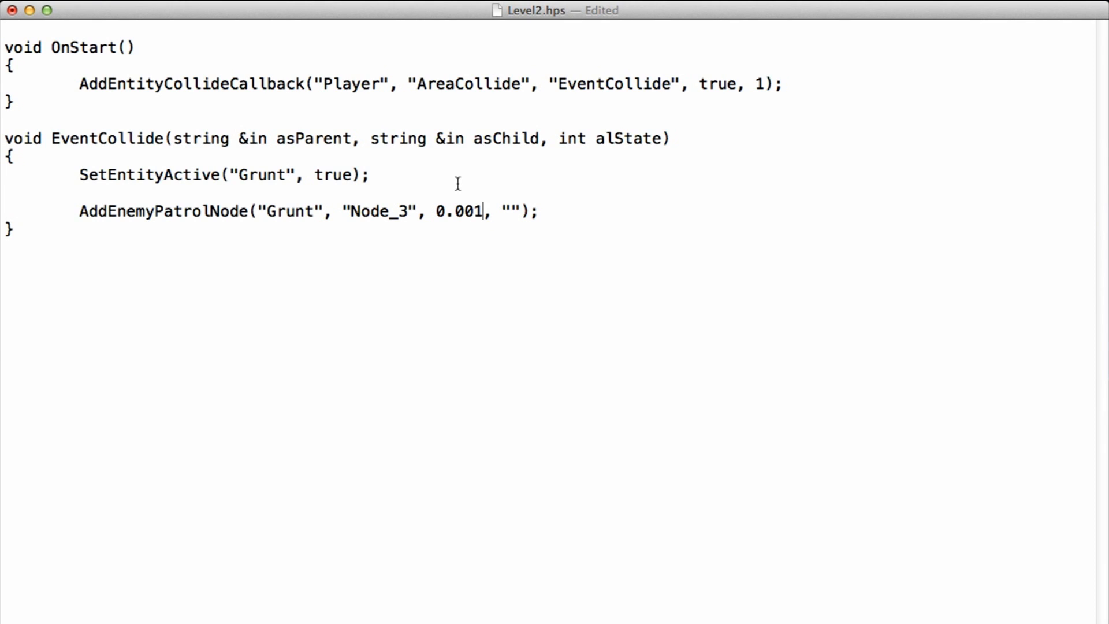
pyautogui.moveTo(476, 209); pyautogui.dragTo(485, 213)
pyautogui.moveTo(483, 211); pyautogui.dragTo(436, 211)
pyautogui.click(445, 211)
pyautogui.click(486, 210)
pyautogui.write('f')
pyautogui.hotkey('shift', 'Left')
pyautogui.hotkey('shift', 'Left')
pyautogui.hotkey('shift', 'Left')
pyautogui.hotkey('shift', 'Left')
pyautogui.hotkey('shift', 'Left')
pyautogui.hotkey('shift', 'Left')
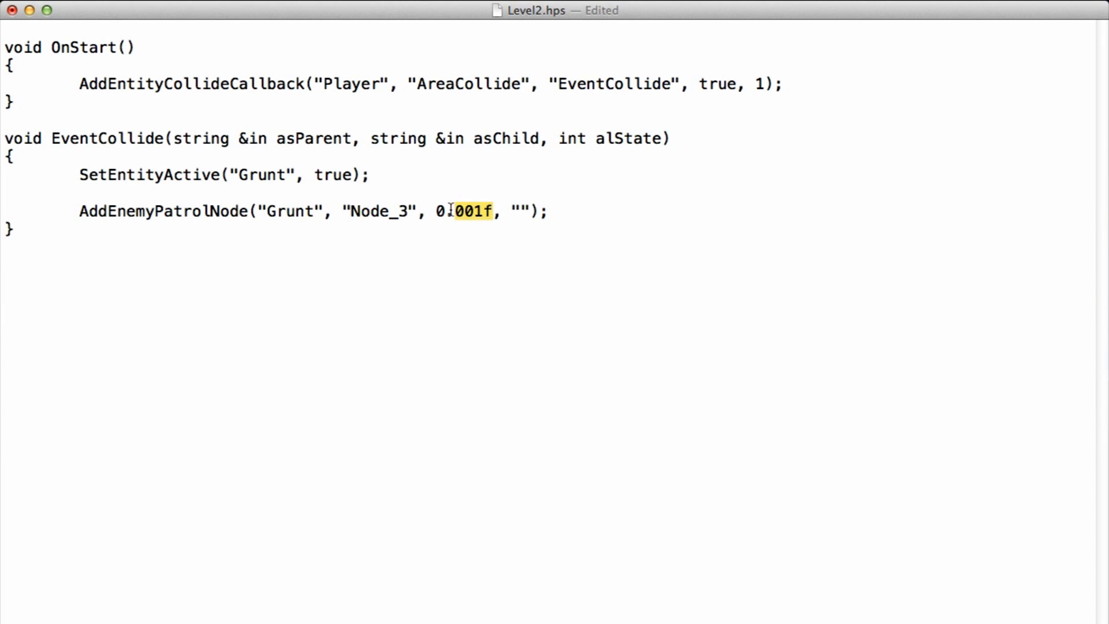
pyautogui.press('Left')
pyautogui.press('super+Tab')
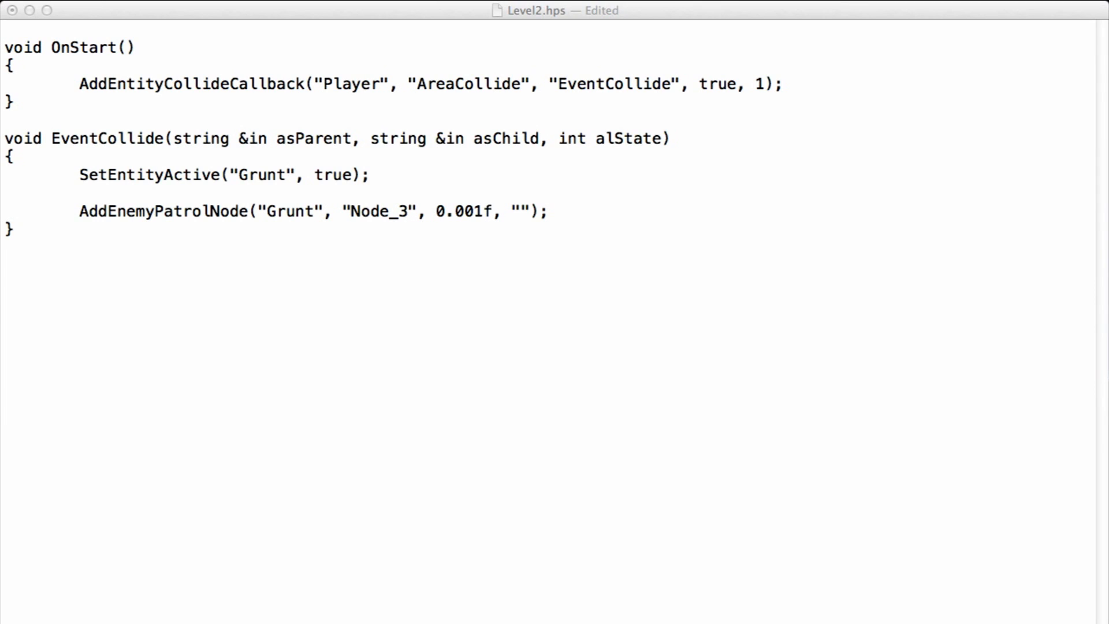
pyautogui.press('super+Tab')
# - Copy the Node_3 AddEnemyPatrolNode line and paste it four times on new lines below the original
pyautogui.moveTo(551, 213); pyautogui.dragTo(9, 213)
pyautogui.press('super+c')
pyautogui.click(594, 208)
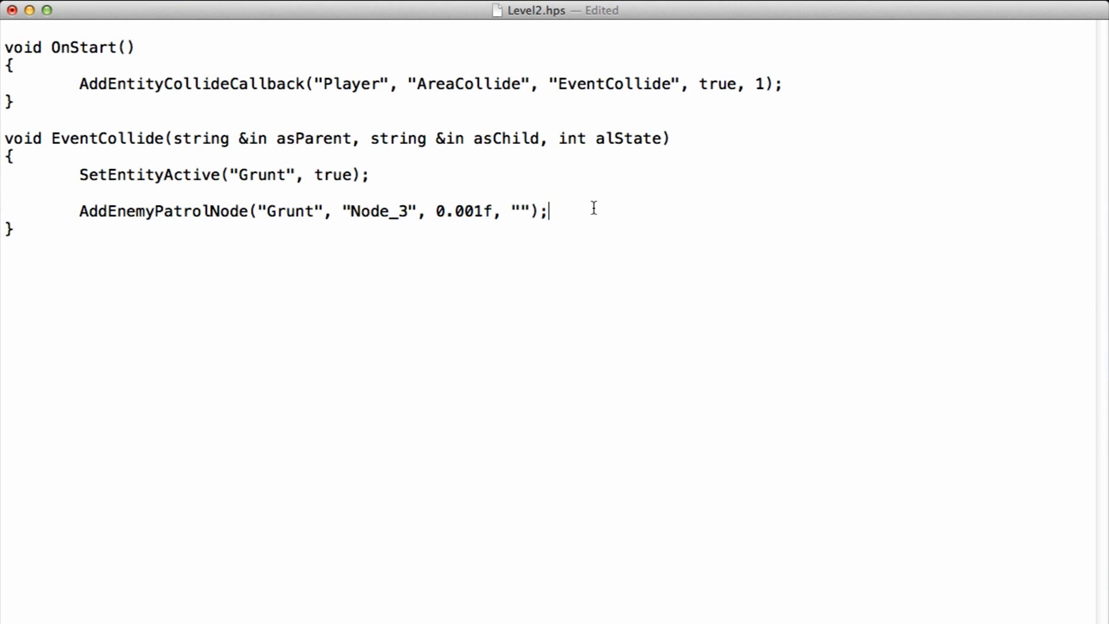
pyautogui.press('Return')
pyautogui.press('super+v')
pyautogui.press('Return')
pyautogui.press('super+v')
pyautogui.press('Return')
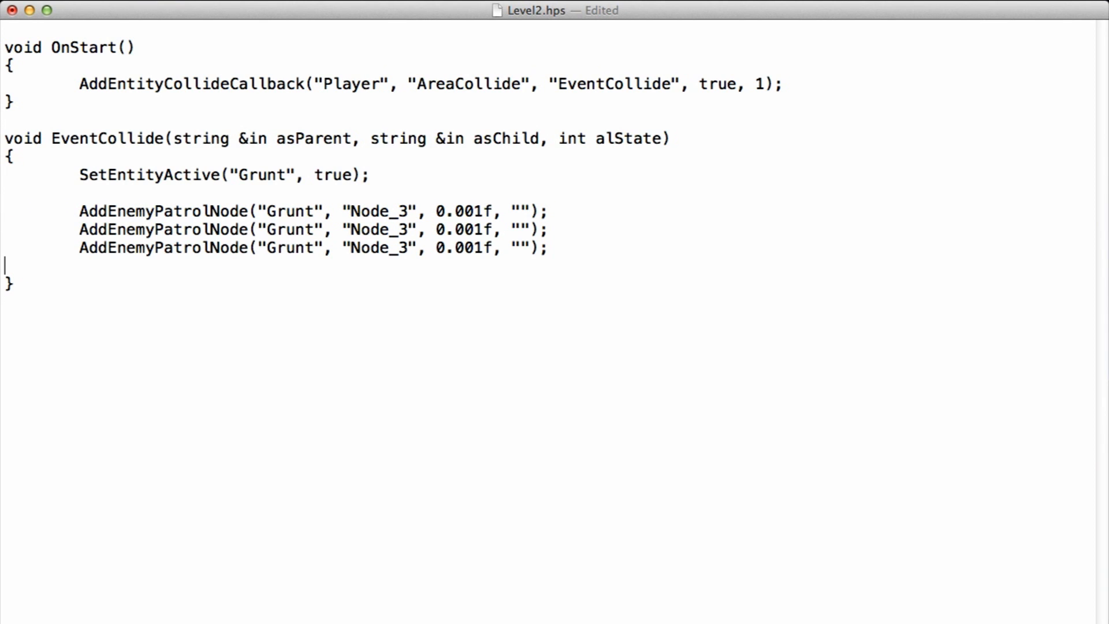
pyautogui.press('super+v')
pyautogui.press('Return')
pyautogui.press('super+v')
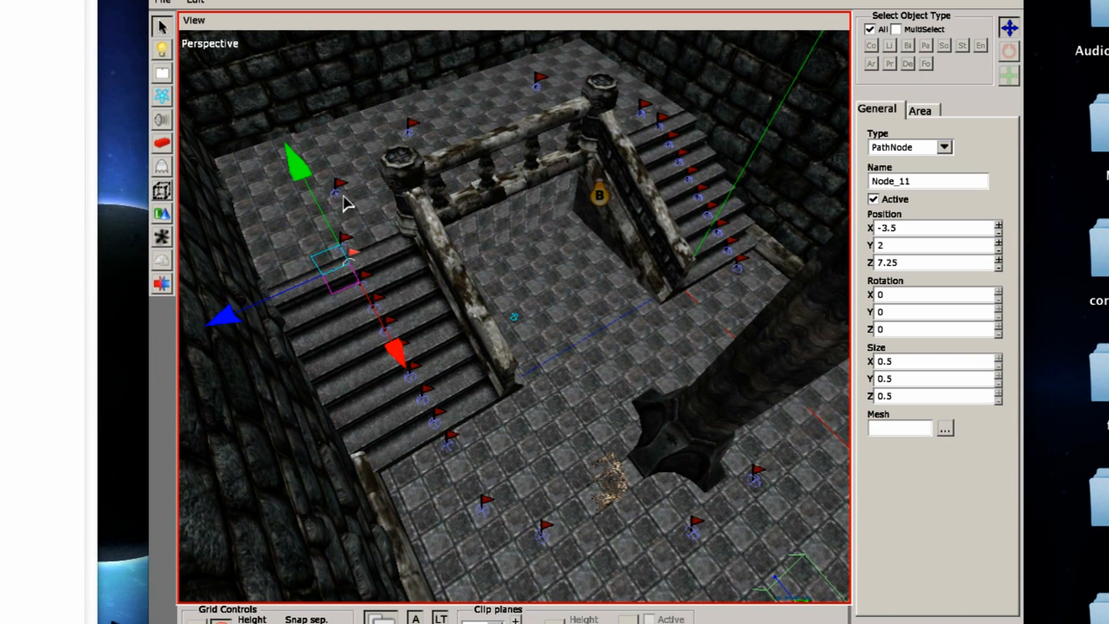
# - Look up the names of the path nodes on the landing, atop the second staircase and on the floor around the pillar
pyautogui.click(341, 197)
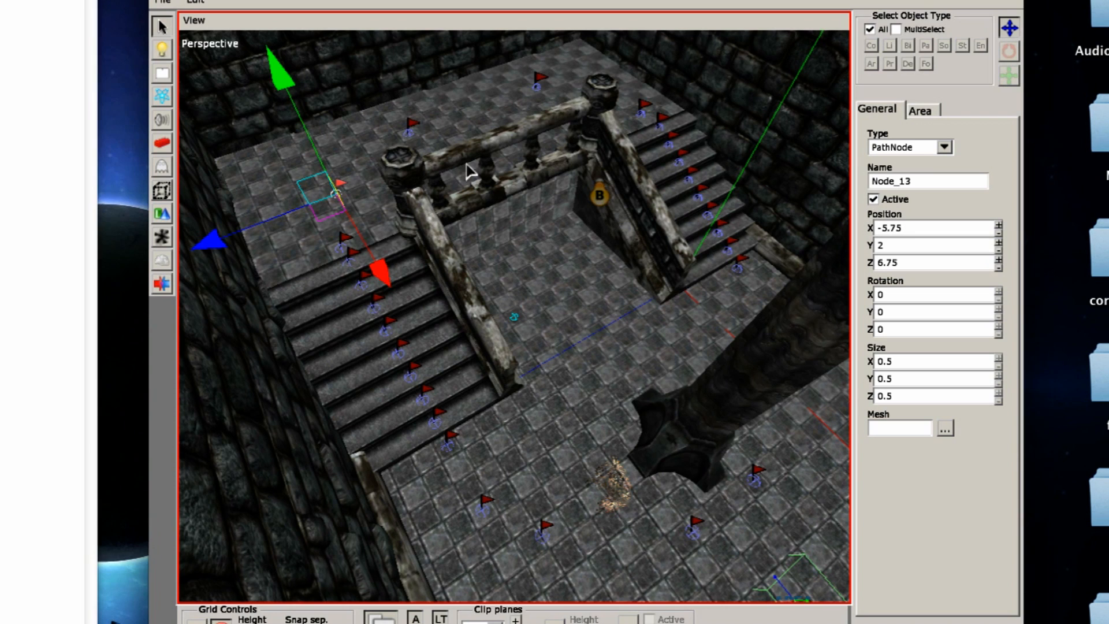
pyautogui.click(643, 114)
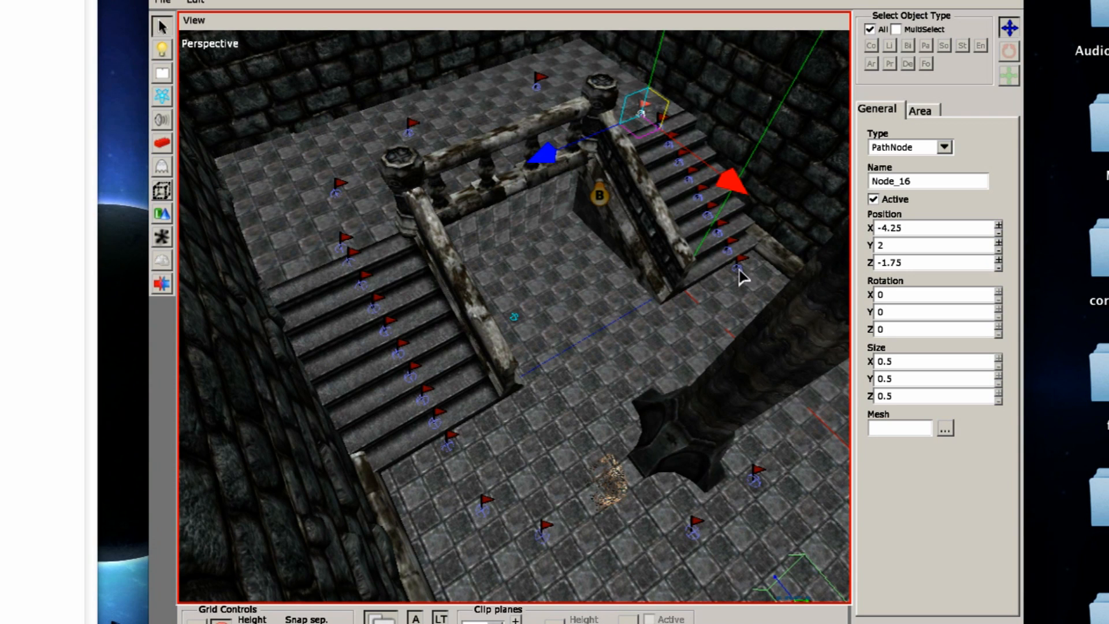
pyautogui.keyDown('alt'); pyautogui.moveTo(744, 312); pyautogui.dragTo(574, 482); pyautogui.keyUp('alt')
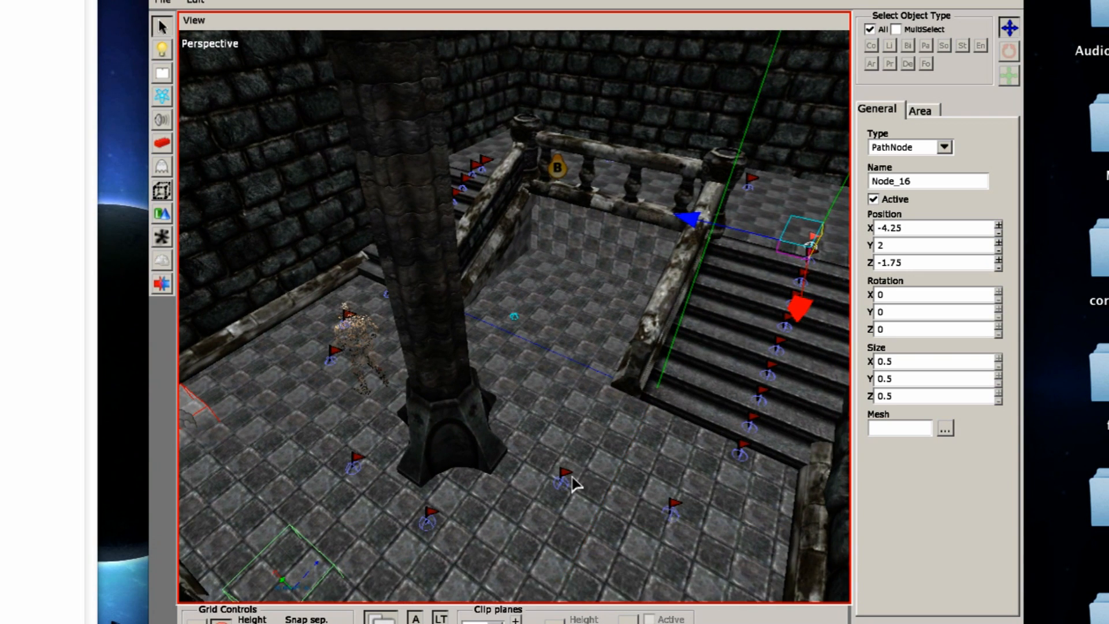
pyautogui.click(672, 519)
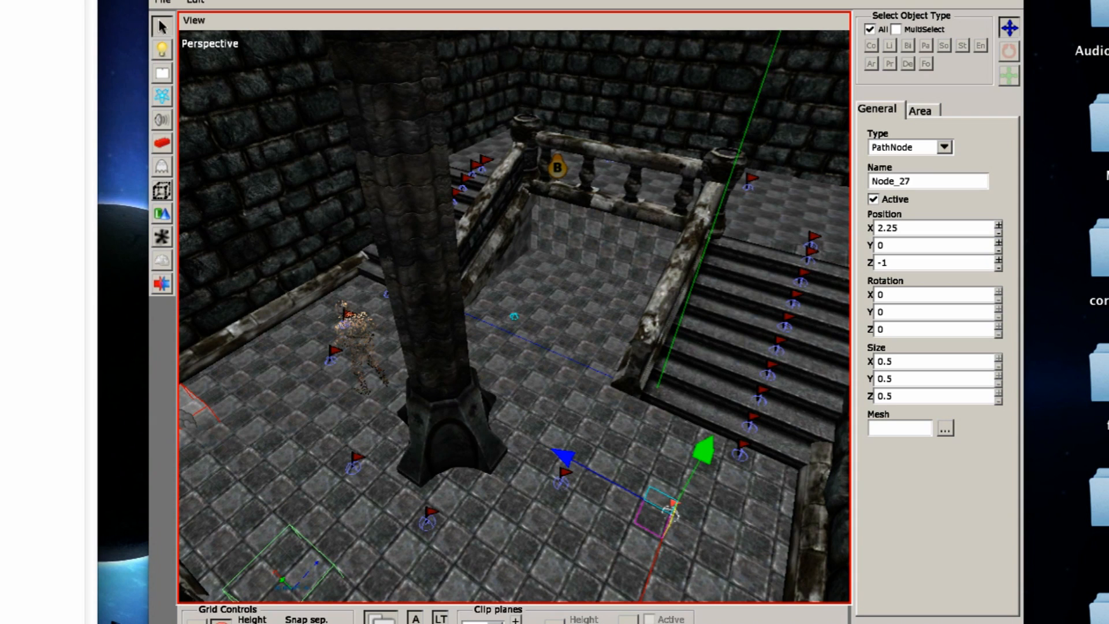
pyautogui.click(354, 469)
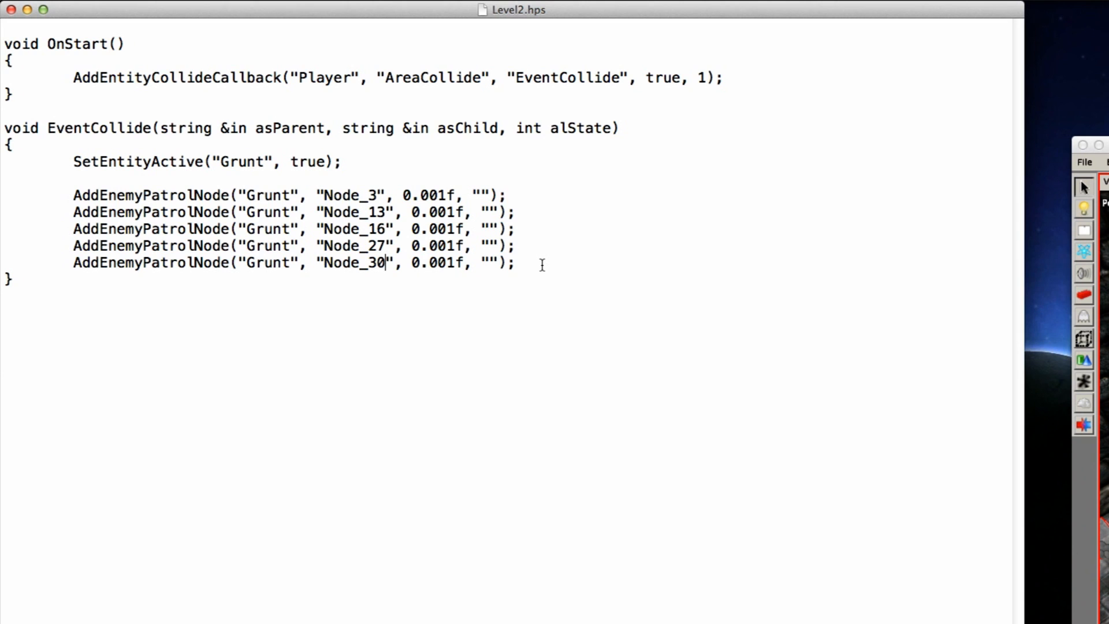
pyautogui.press('super+Tab')
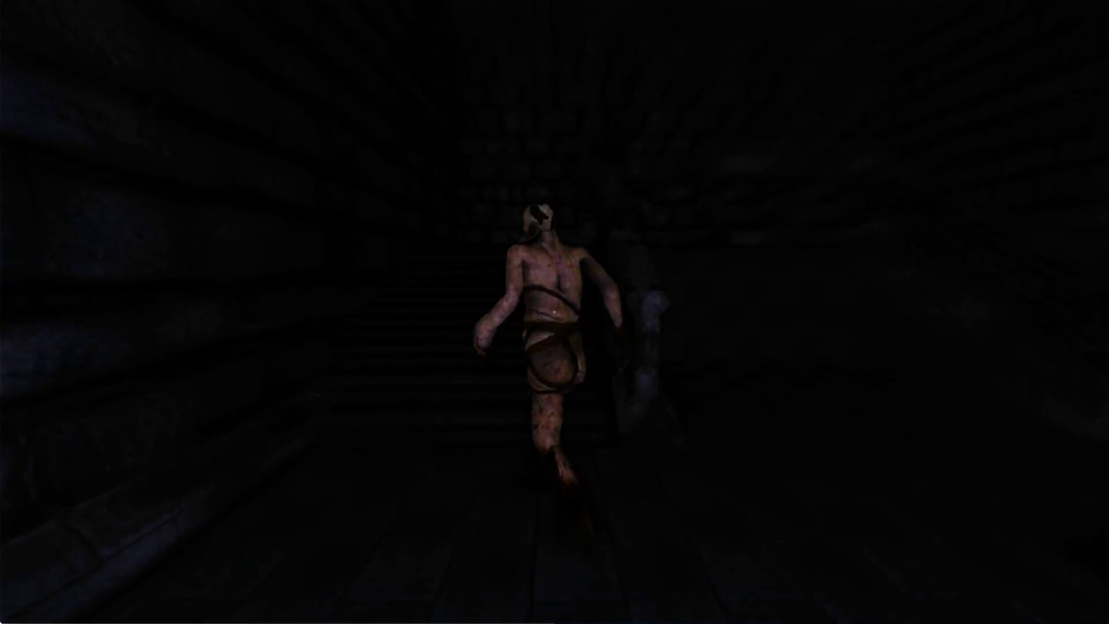
pyautogui.press('w')
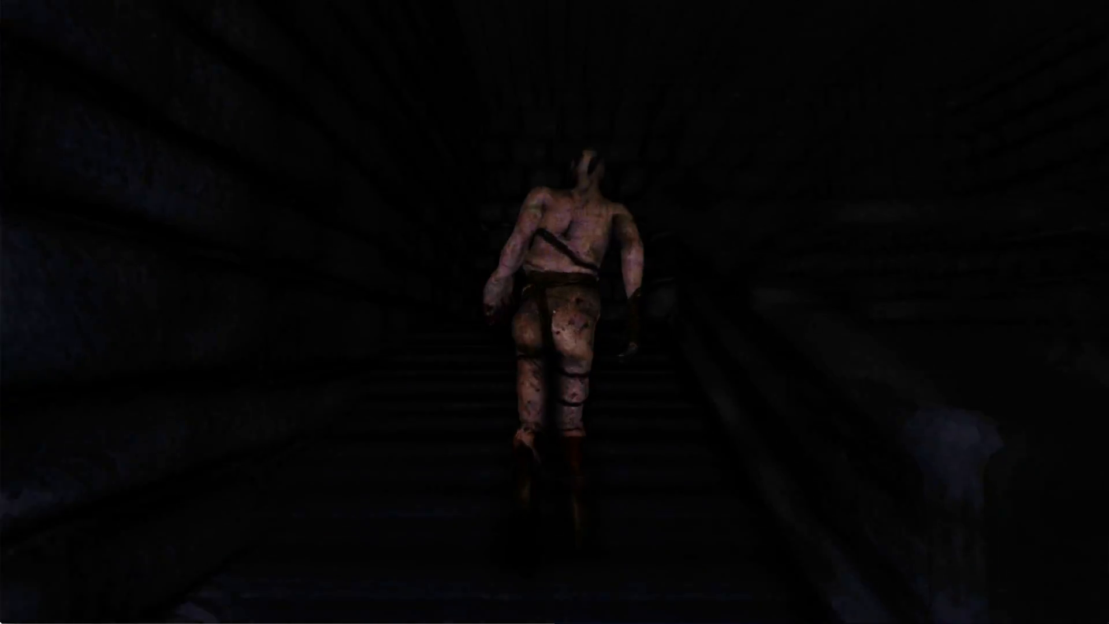
pyautogui.press('w')
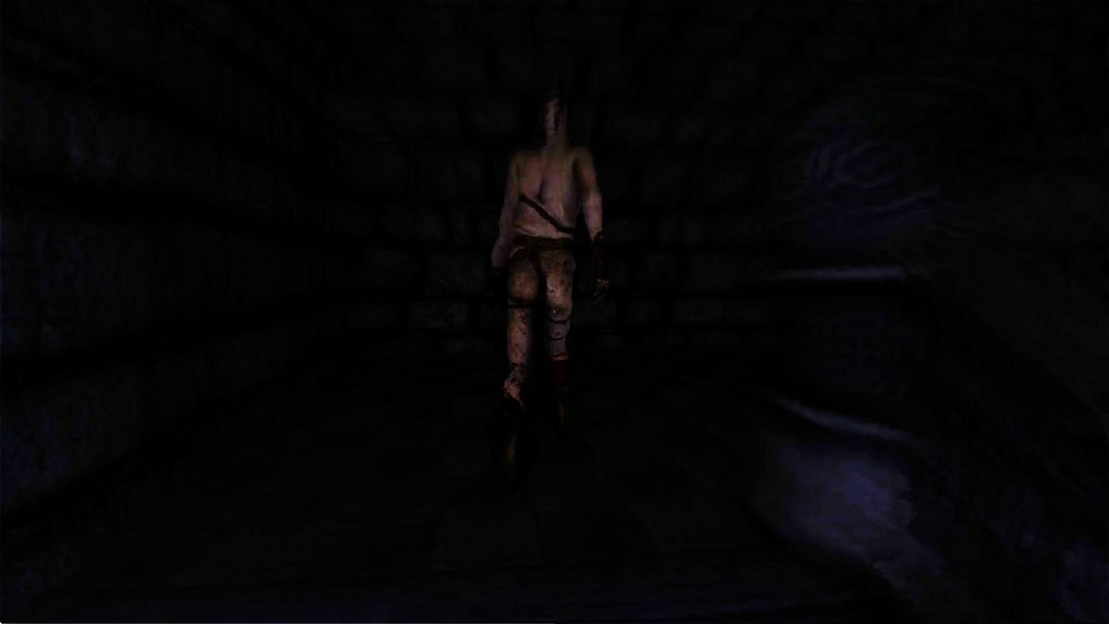
pyautogui.press('w')
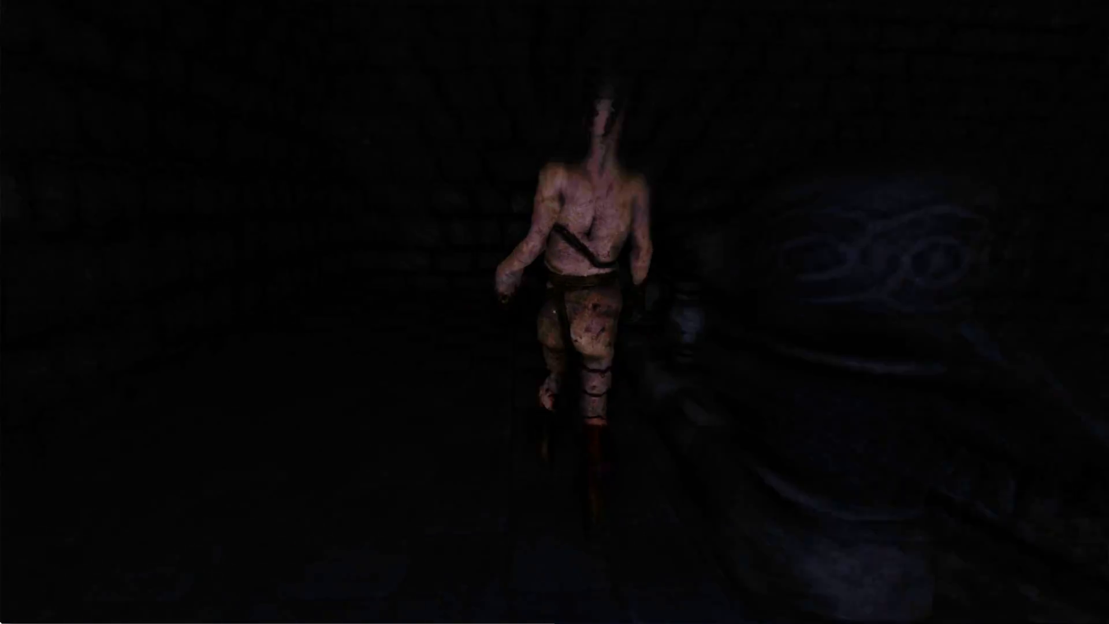